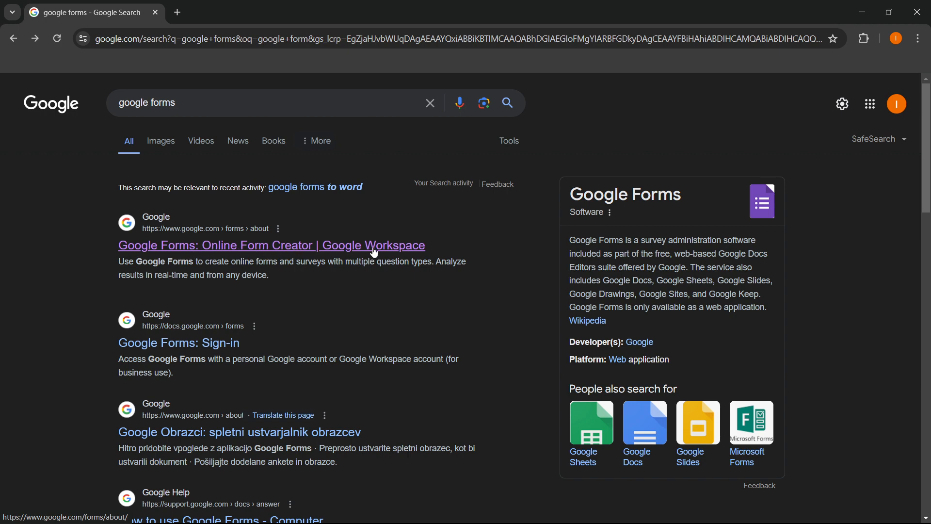
Open the Google Forms website from the search results and go to the Forms home page
{"action": "left_click", "coordinate": [355, 257]}
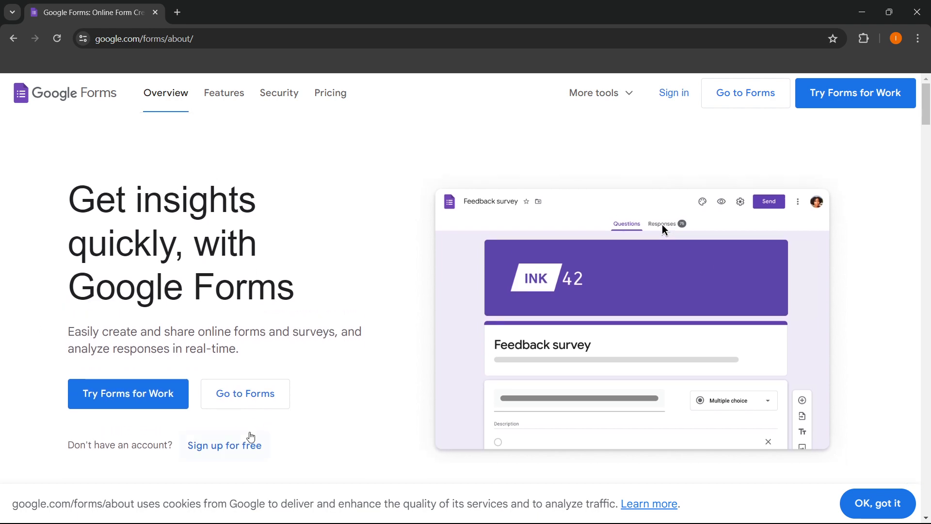
{"action": "left_click", "coordinate": [755, 95]}
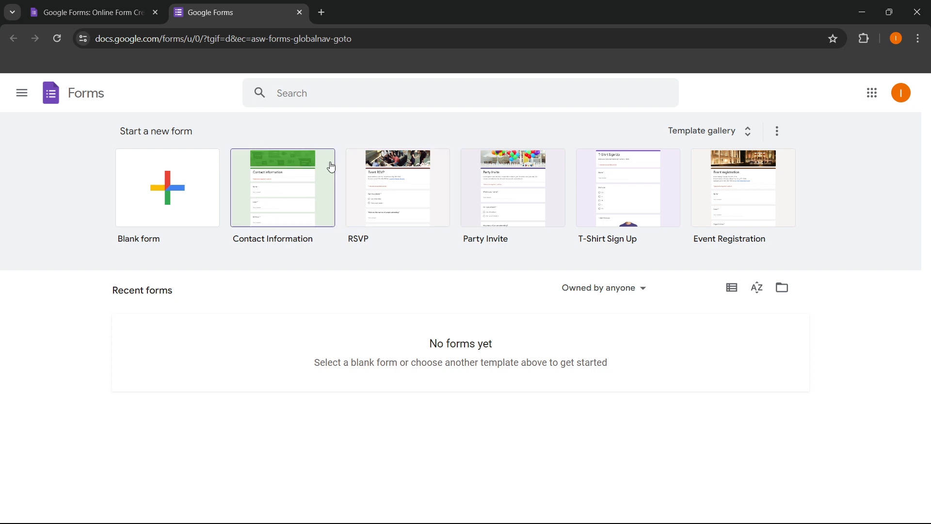
Create a form from the Contact Information template, dismiss the introduction, and return to the Forms home page
{"action": "left_click", "coordinate": [296, 173]}
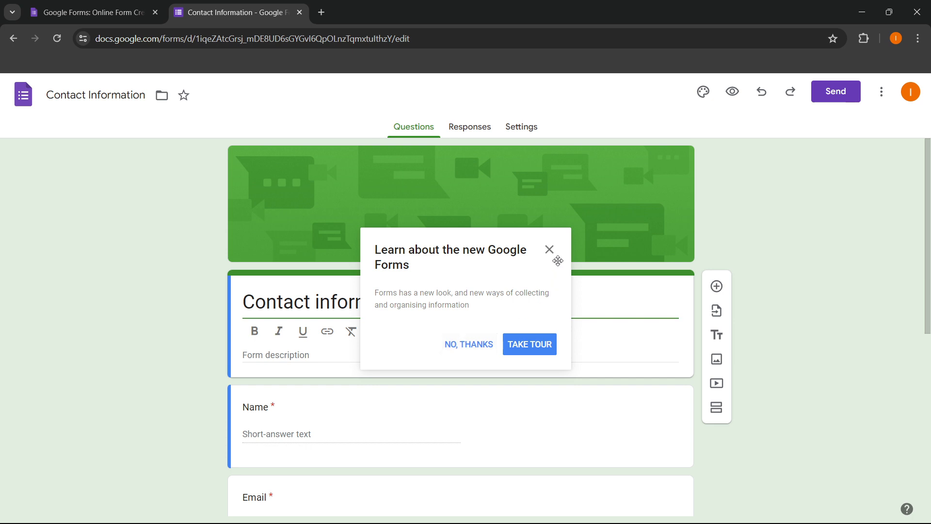
{"action": "left_click", "coordinate": [549, 250]}
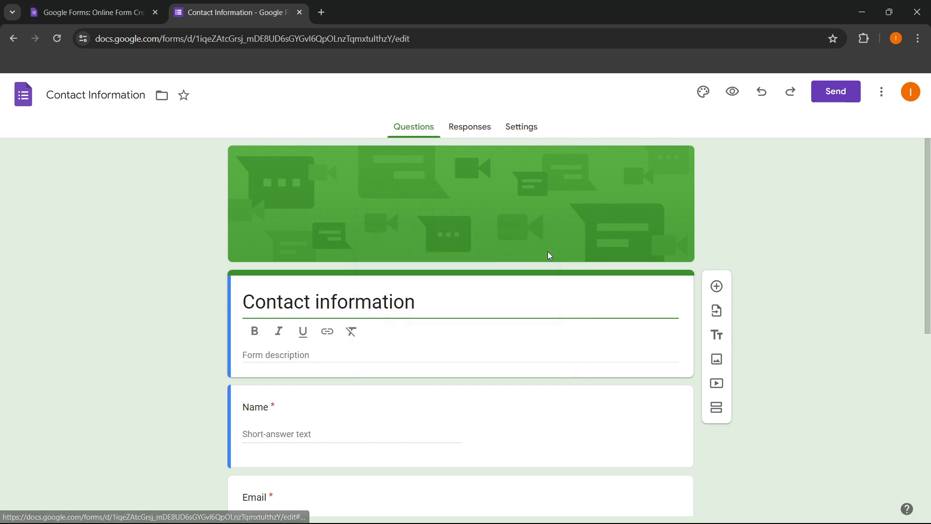
{"action": "left_click", "coordinate": [32, 22]}
{"action": "left_click", "coordinate": [264, 12]}
{"action": "left_click", "coordinate": [13, 39]}
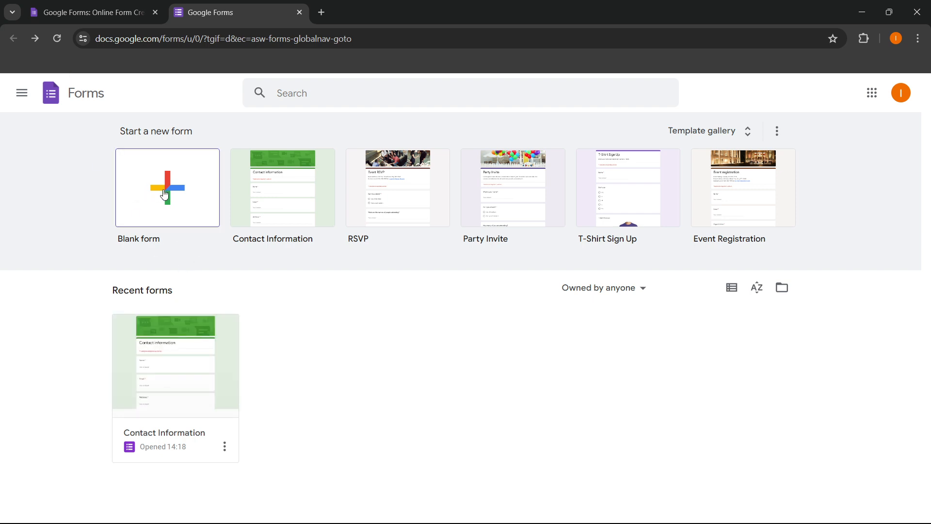
Create a blank form and dismiss the text-styling tip
{"action": "left_click", "coordinate": [164, 193]}
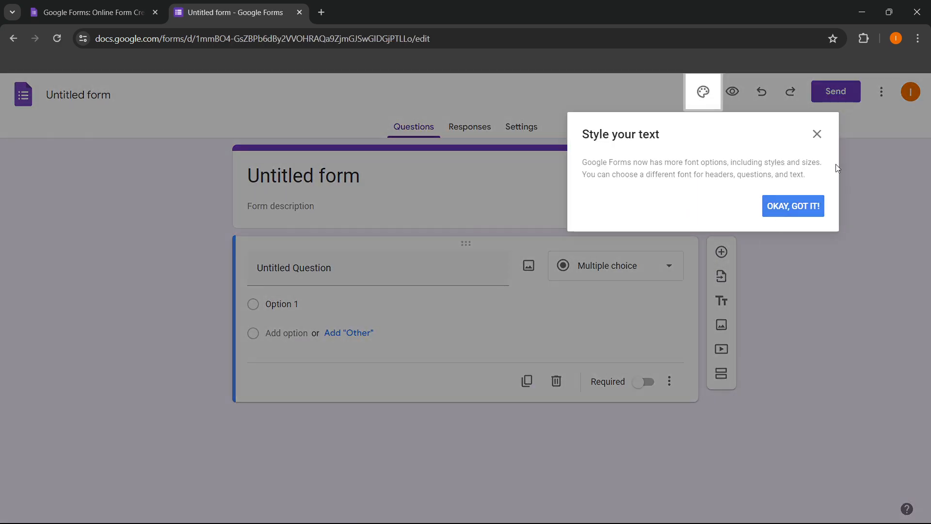
{"action": "left_click", "coordinate": [817, 135]}
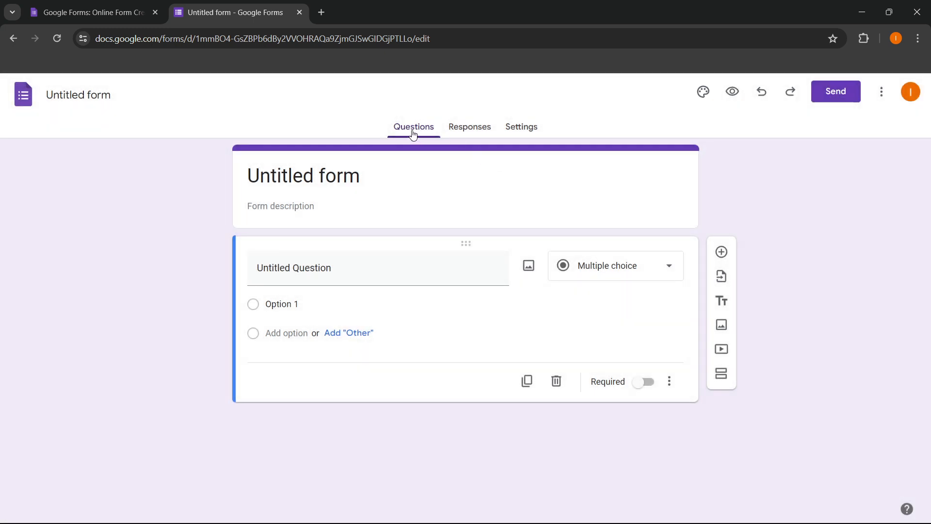
Look through the form's Responses and Settings pages, and return to its Questions page
{"action": "left_click", "coordinate": [454, 131]}
{"action": "left_click", "coordinate": [511, 129]}
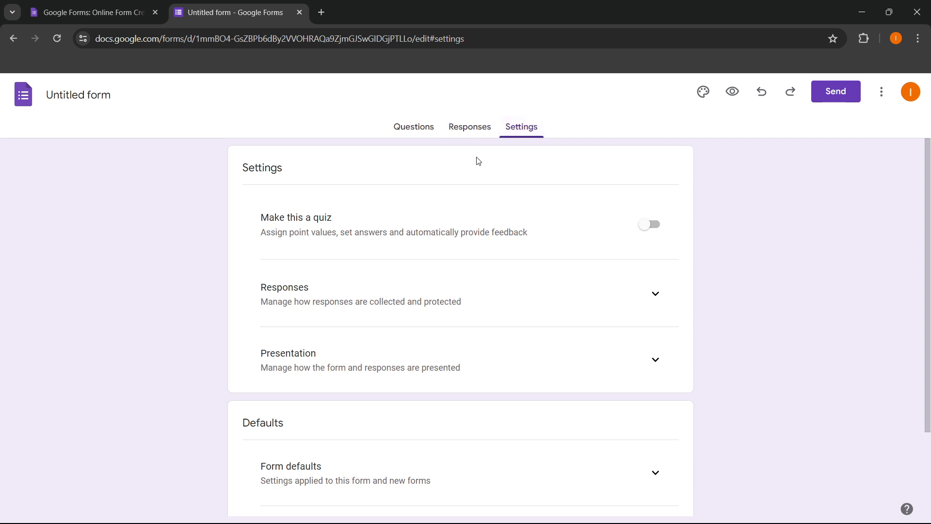
{"action": "scroll", "coordinate": [456, 180], "scroll_direction": "down", "scroll_amount": 2}
{"action": "scroll", "coordinate": [436, 201], "scroll_direction": "up", "scroll_amount": 2}
{"action": "left_click", "coordinate": [429, 132]}
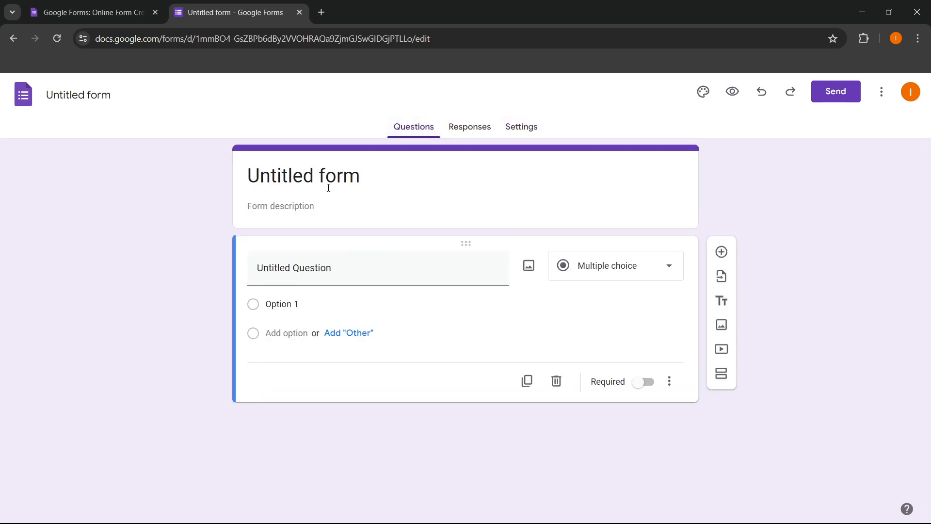
Title the form "Sample Form" and enter the description "This is a form for this tutorial!"
{"action": "triple_click", "coordinate": [334, 176]}
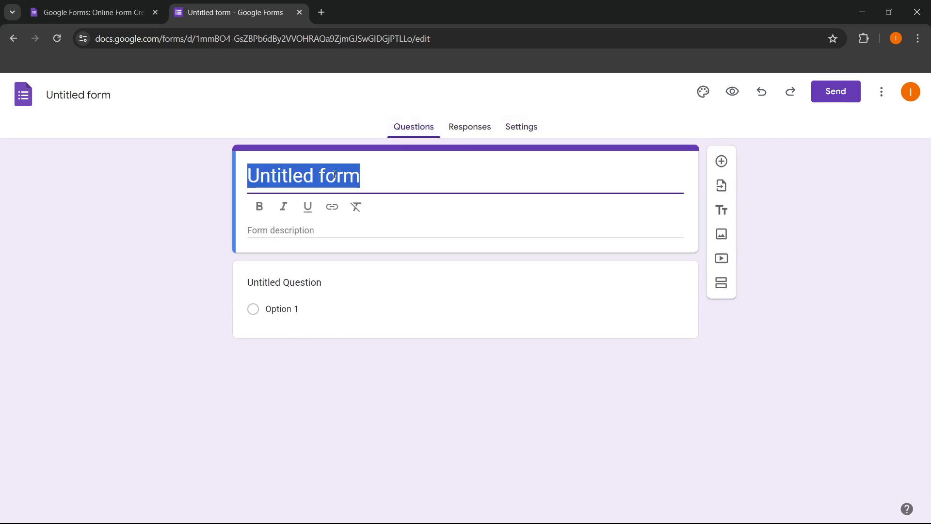
{"action": "type", "text": "Sample Form"}
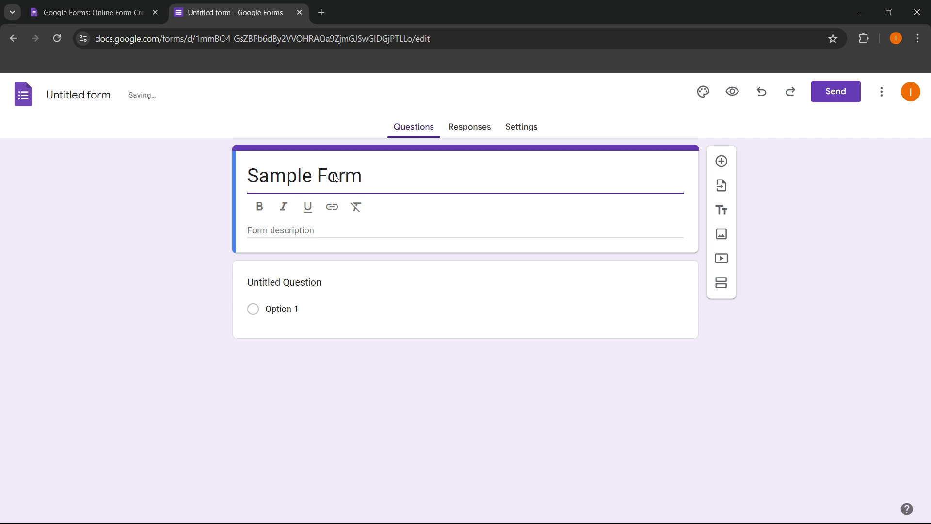
{"action": "left_click", "coordinate": [304, 231]}
{"action": "type", "text": "T"}
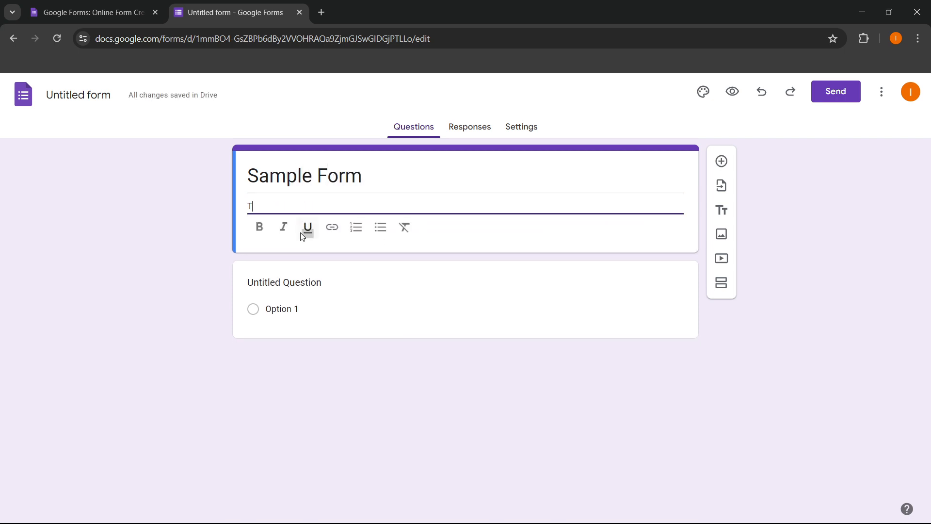
{"action": "type", "text": "his is a form fo"}
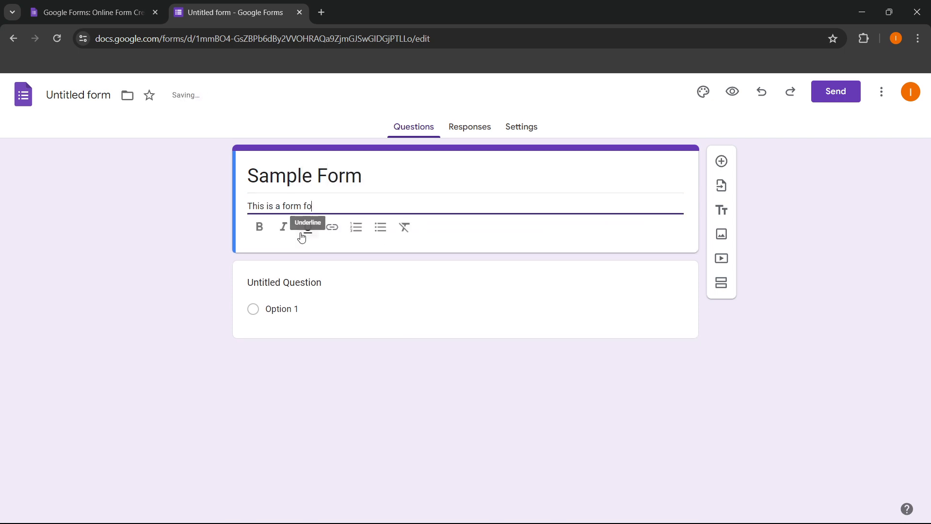
{"action": "type", "text": "r this tutorial!"}
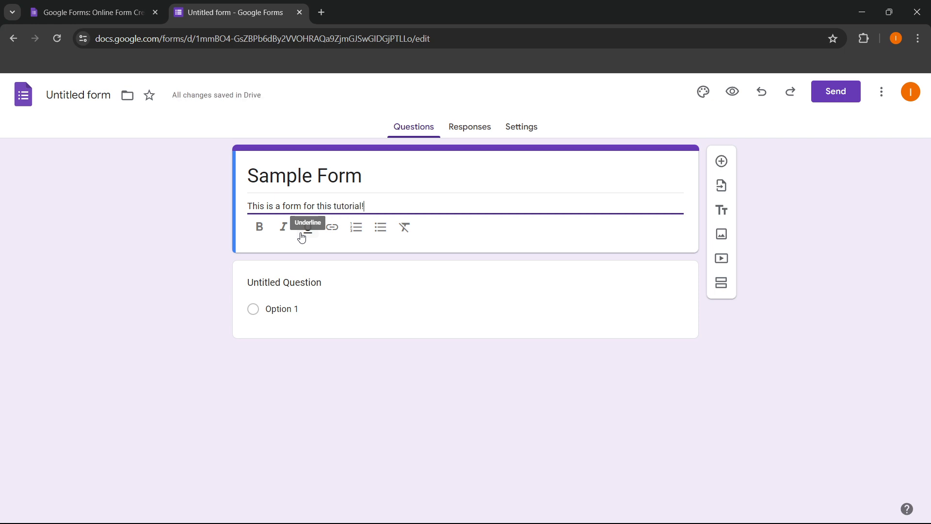
Make the whole form description bold
{"action": "double_click", "coordinate": [297, 206]}
{"action": "left_click", "coordinate": [297, 206]}
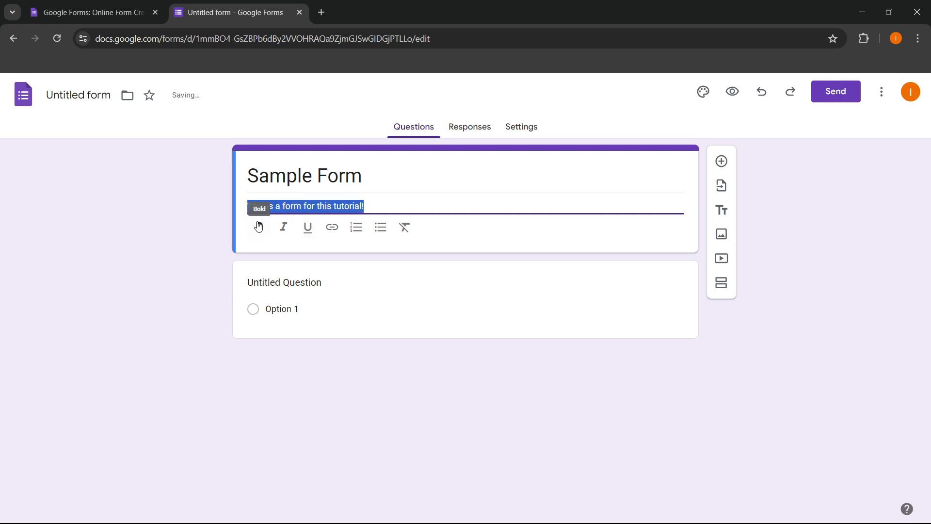
{"action": "left_click", "coordinate": [259, 227]}
{"action": "left_click", "coordinate": [210, 228]}
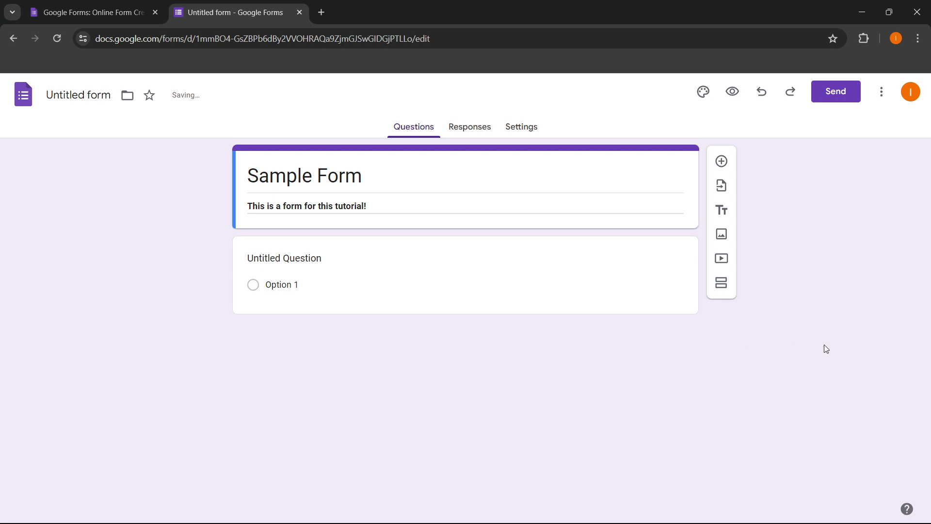
Set the untitled question's text to "First Question: How are you?"
{"action": "left_click", "coordinate": [622, 313]}
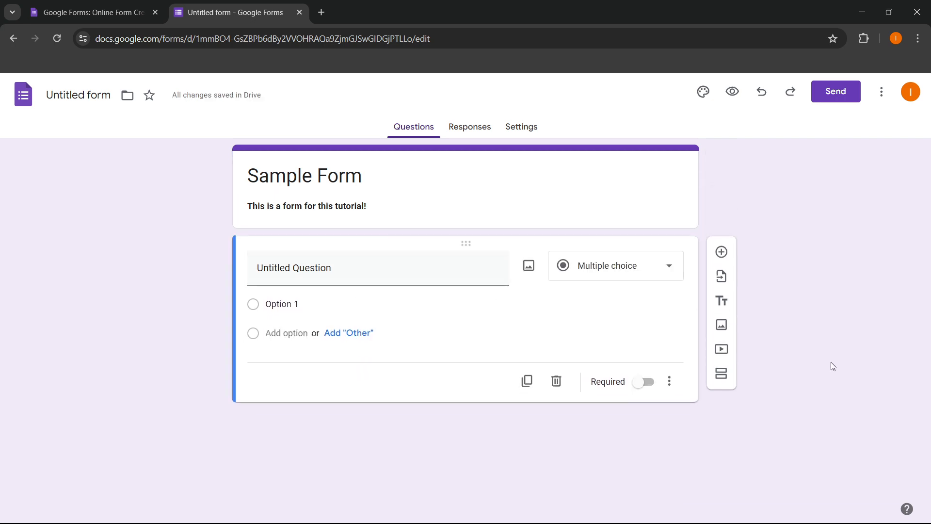
{"action": "left_click", "coordinate": [371, 279]}
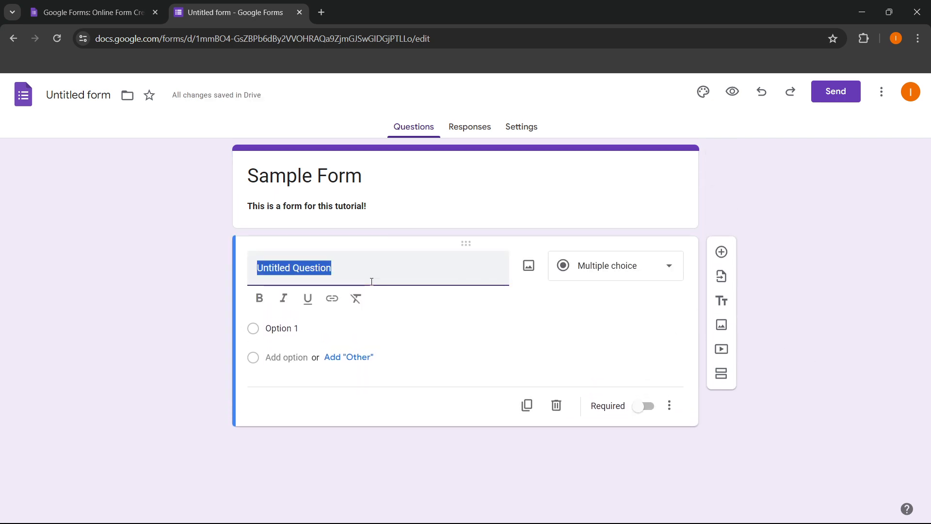
{"action": "type", "text": "F"}
{"action": "key", "text": "BackSpace"}
{"action": "type", "text": "First"}
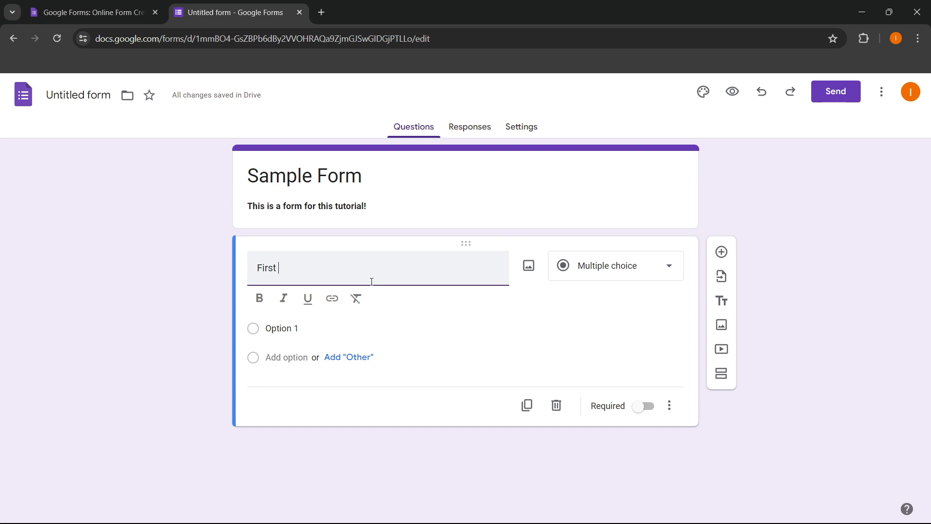
{"action": "type", "text": " Question: Ho"}
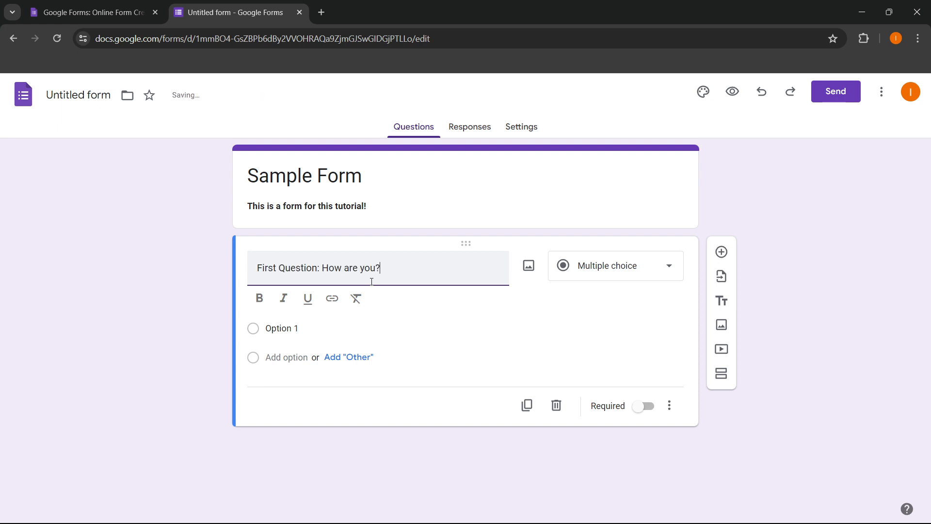
{"action": "left_click", "coordinate": [778, 272]}
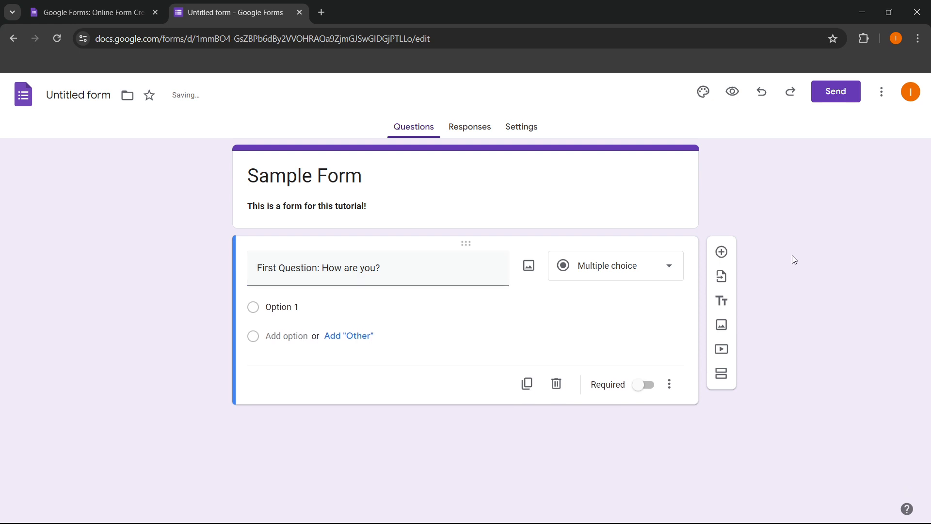
Review the question types, keep Multiple choice, and enter the answer options "Great!" and "Even better than great!"
{"action": "left_click", "coordinate": [626, 280]}
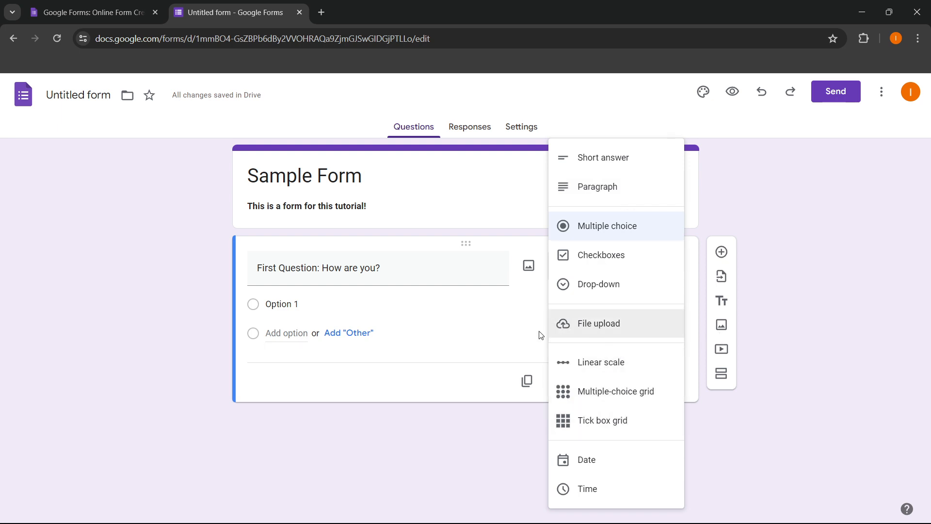
{"action": "left_click", "coordinate": [478, 424]}
{"action": "left_click", "coordinate": [309, 305]}
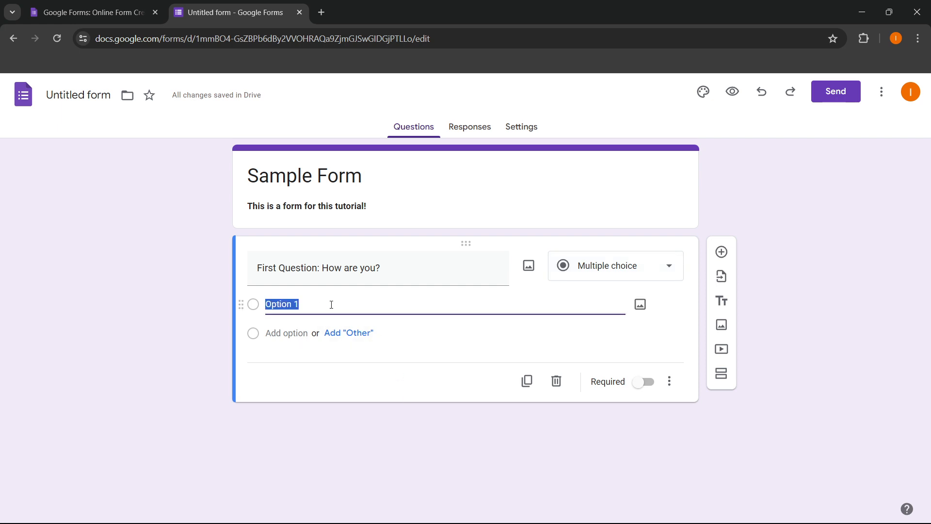
{"action": "type", "text": "Ger"}
{"action": "key", "text": "BackSpace"}
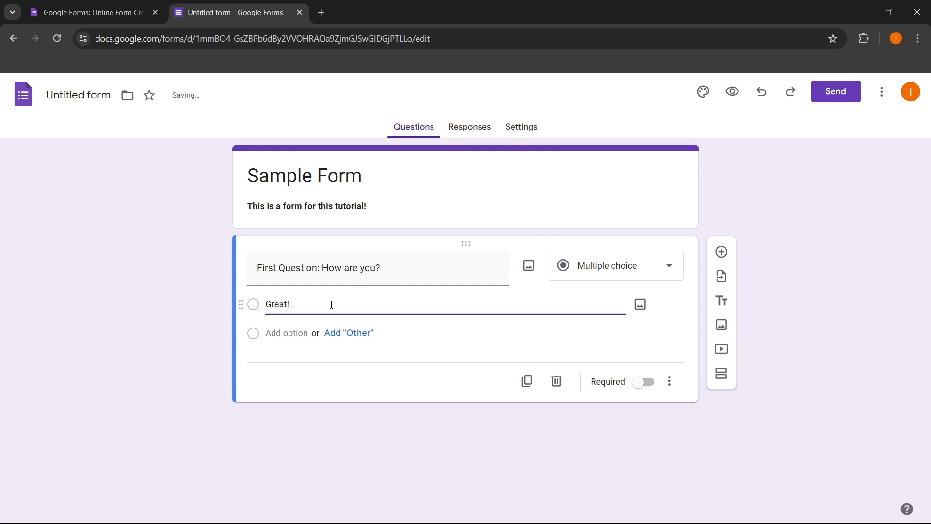
{"action": "left_click", "coordinate": [269, 332]}
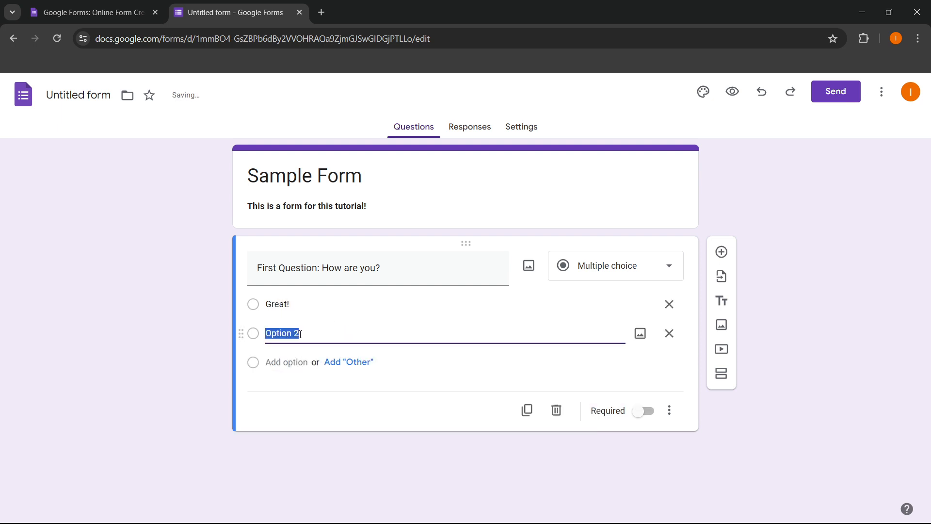
{"action": "type", "text": "Even better than great!"}
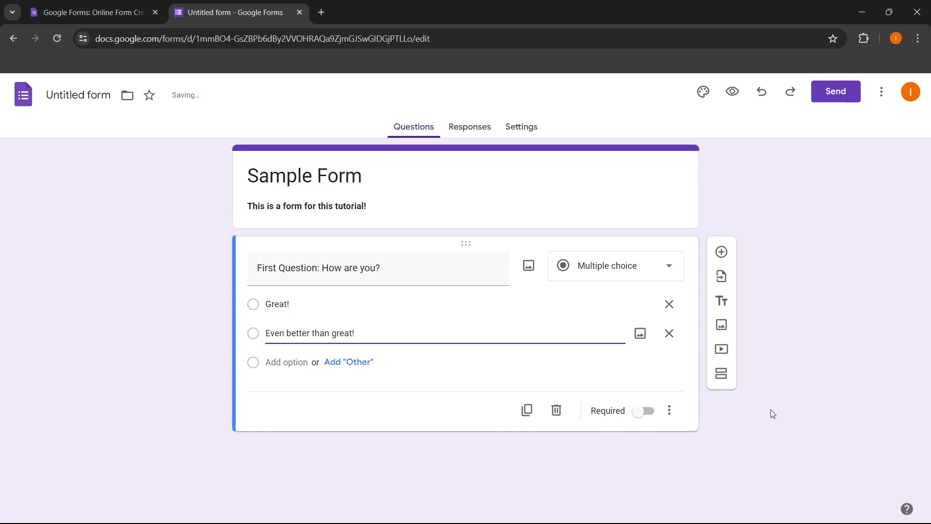
{"action": "left_click", "coordinate": [842, 348]}
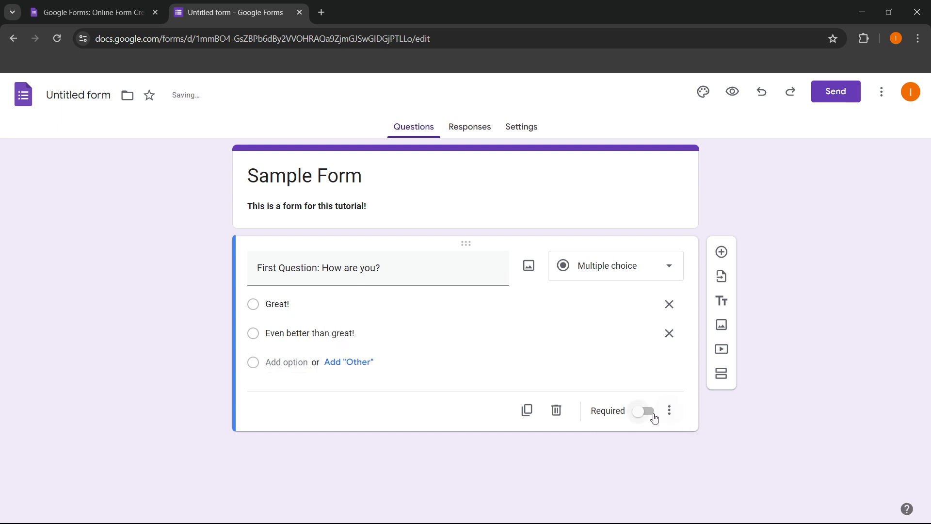
Duplicate the first question and delete the copy
{"action": "left_click", "coordinate": [528, 410]}
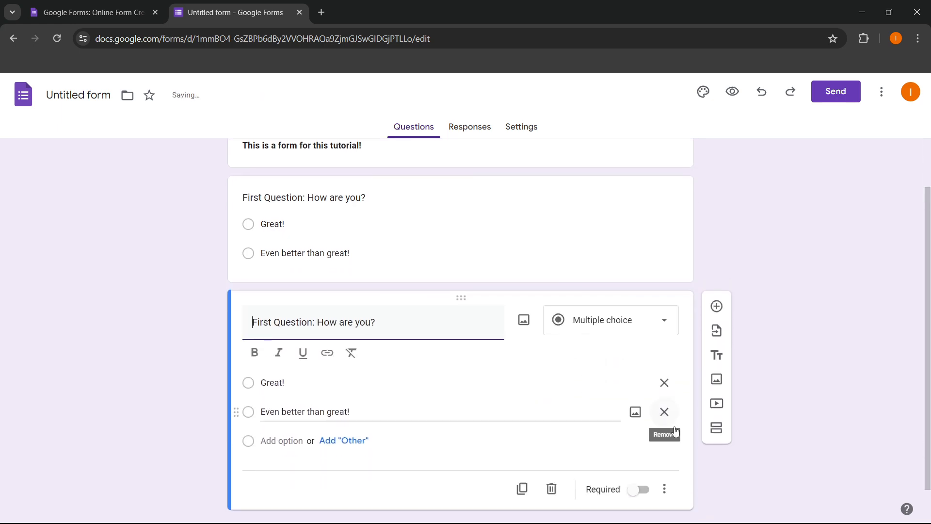
{"action": "left_click", "coordinate": [553, 488]}
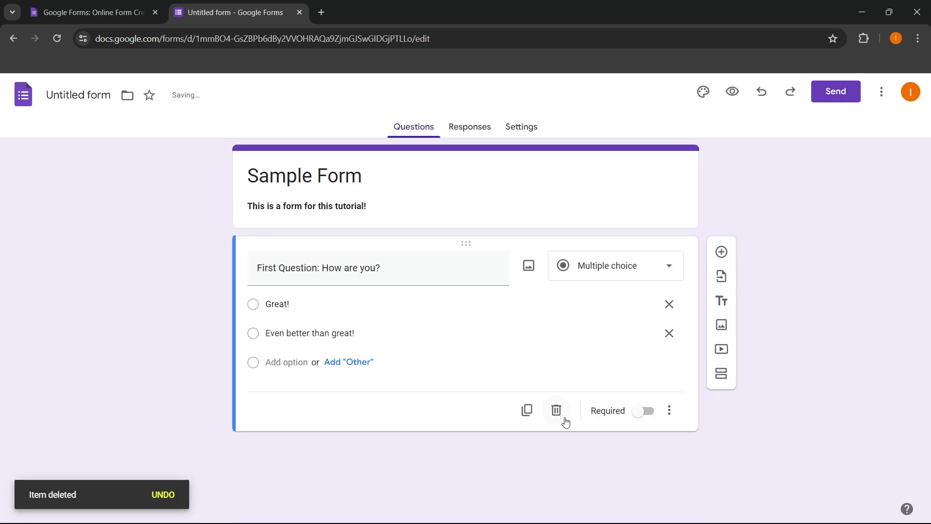
Make the first question required and enable Shuffle option order for its answers
{"action": "left_click", "coordinate": [642, 412]}
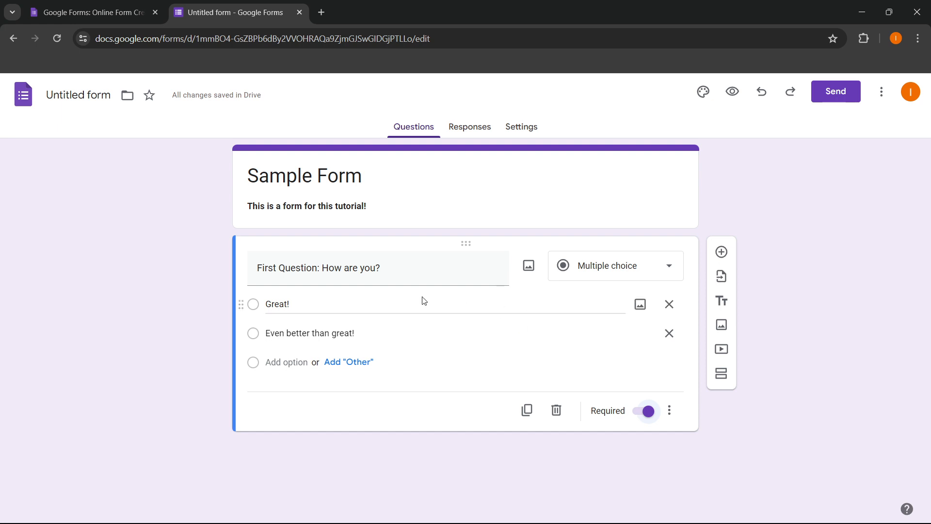
{"action": "left_click", "coordinate": [671, 412]}
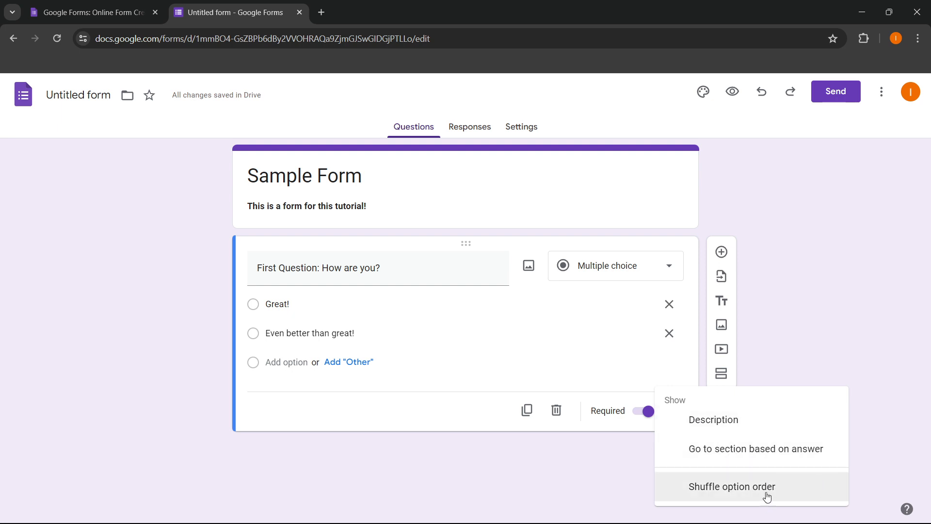
{"action": "left_click", "coordinate": [793, 364]}
{"action": "left_click", "coordinate": [674, 413]}
{"action": "left_click", "coordinate": [707, 482]}
{"action": "left_click", "coordinate": [665, 411]}
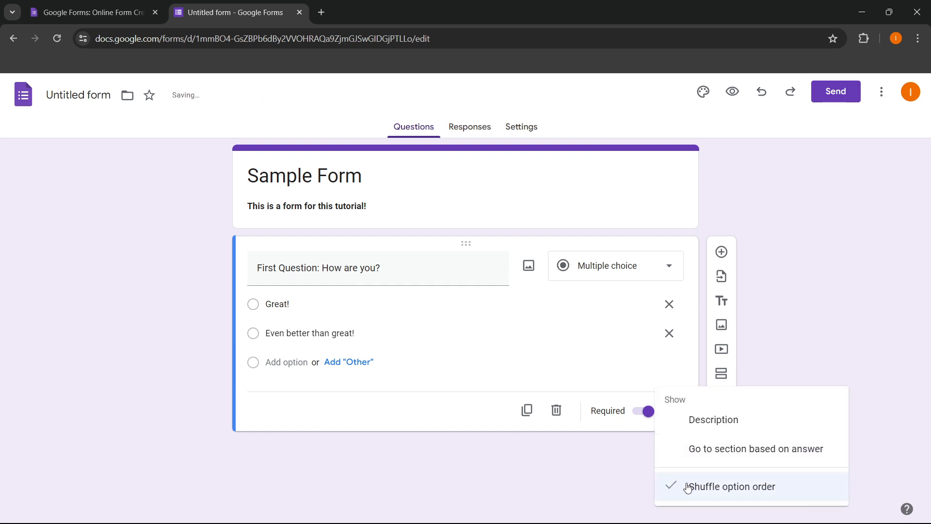
{"action": "left_click", "coordinate": [801, 303]}
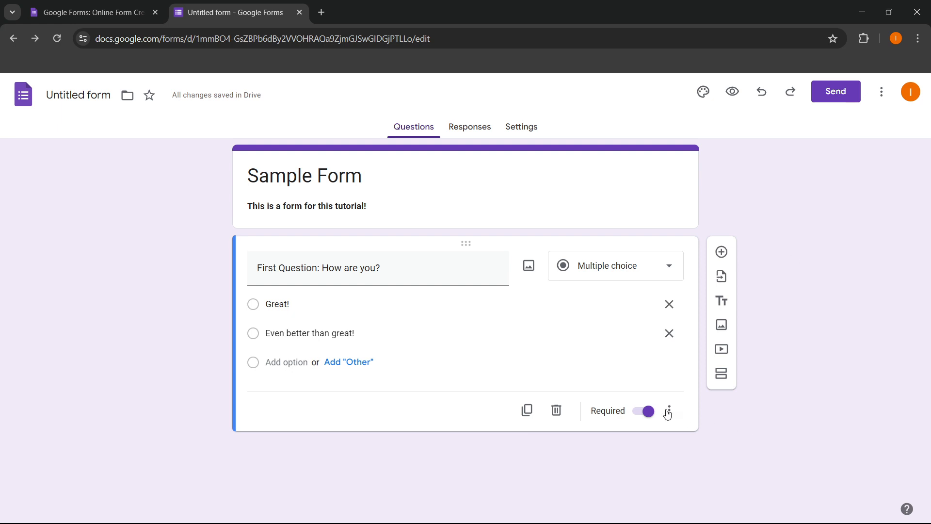
Show a description field on the first question, leaving it empty
{"action": "left_click", "coordinate": [668, 411]}
{"action": "left_click", "coordinate": [691, 423]}
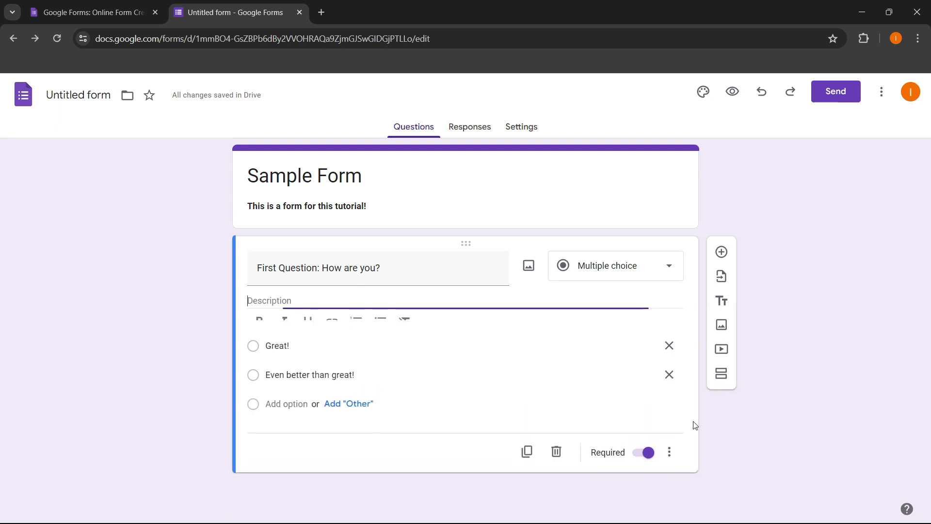
{"action": "left_click", "coordinate": [770, 398]}
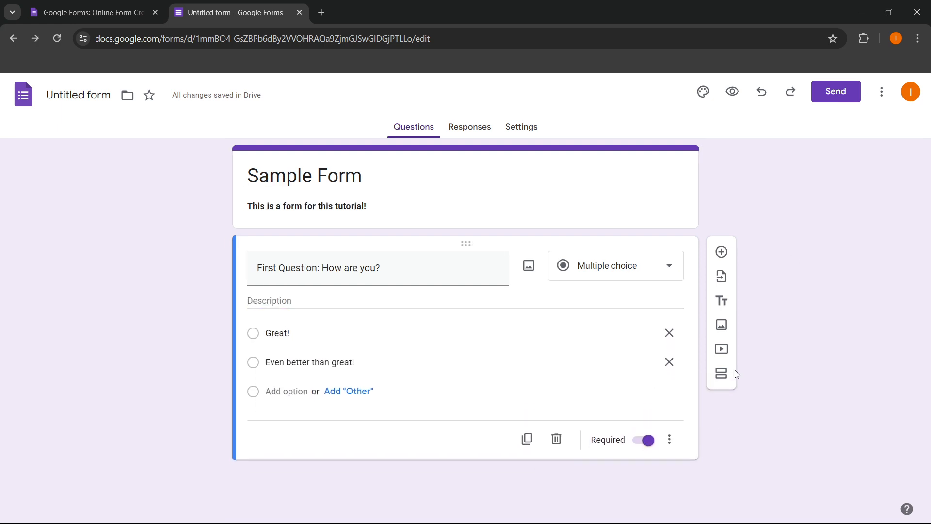
Browse the recent, My Drive and shared forms available for importing questions, and close the form picker without importing
{"action": "left_click", "coordinate": [724, 283]}
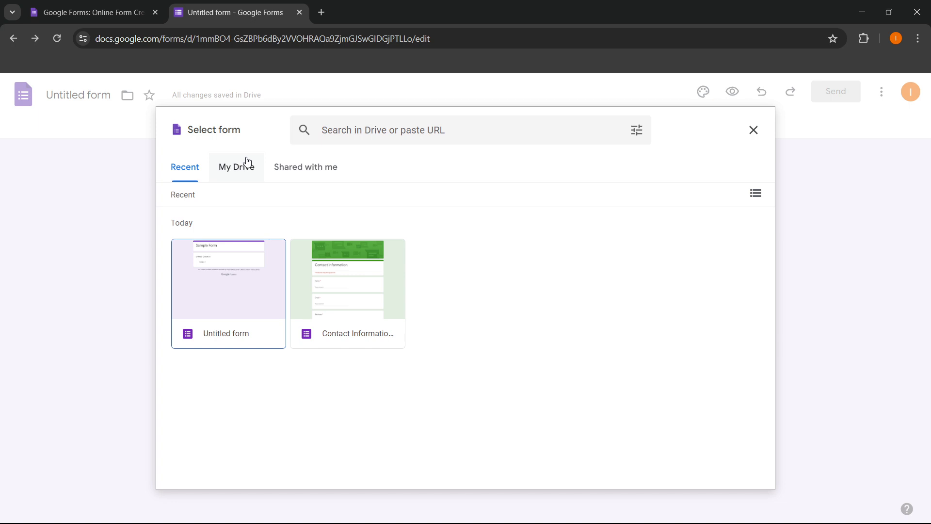
{"action": "left_click", "coordinate": [259, 180]}
{"action": "left_click", "coordinate": [293, 175]}
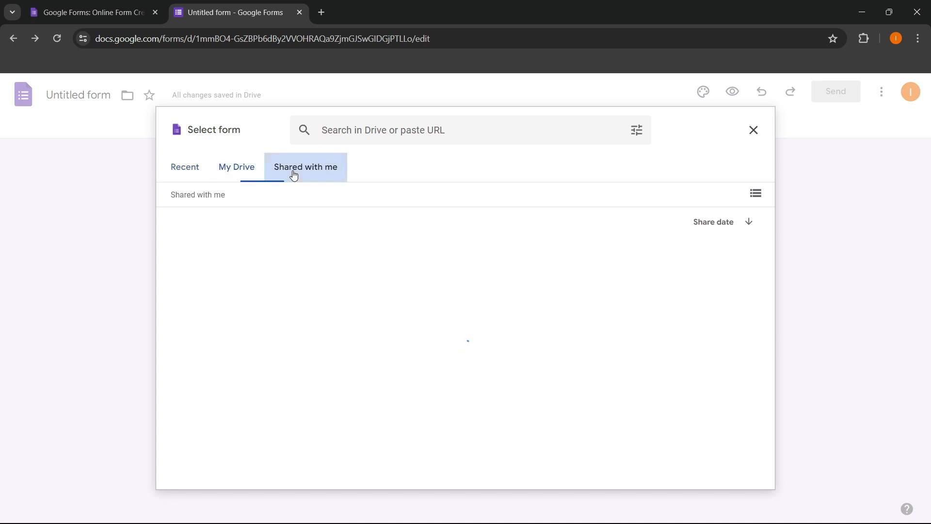
{"action": "left_click", "coordinate": [747, 127]}
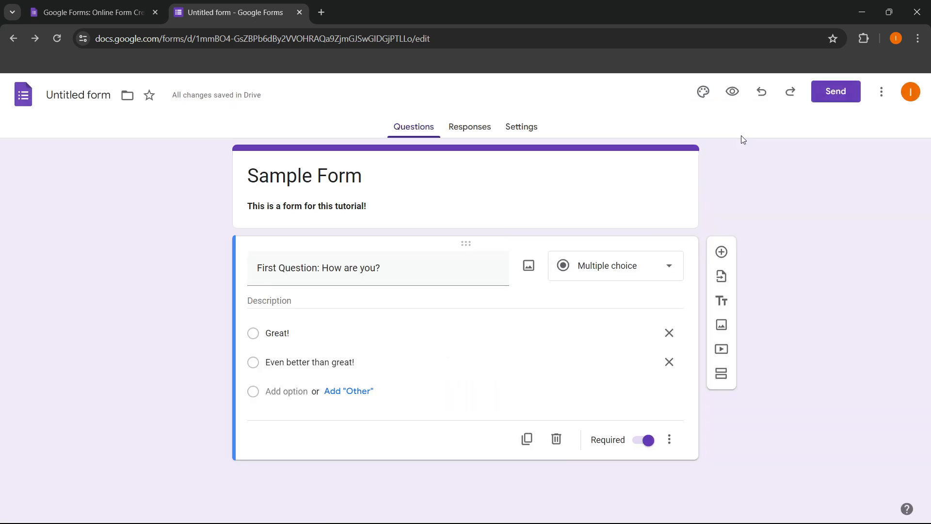
Add an untitled title and description block below the first question, and add a new section after it
{"action": "left_click", "coordinate": [722, 300]}
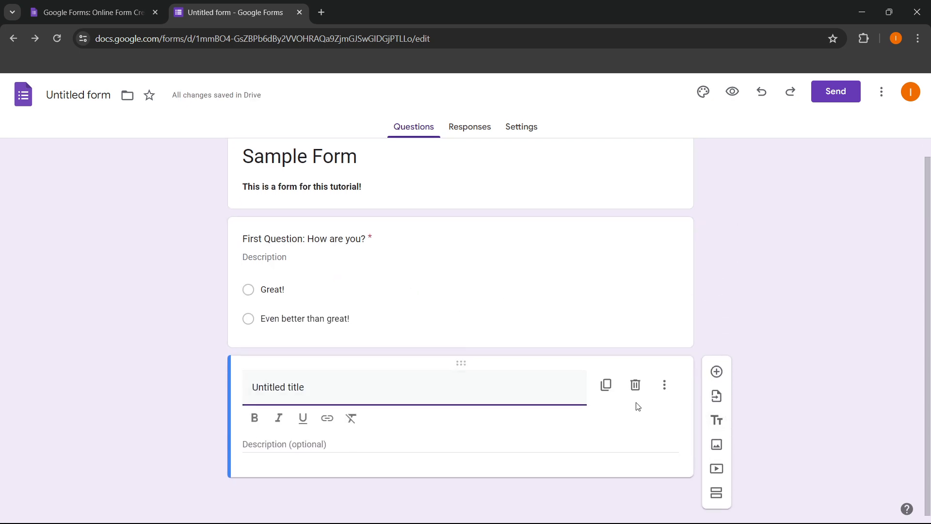
{"action": "left_click", "coordinate": [141, 387]}
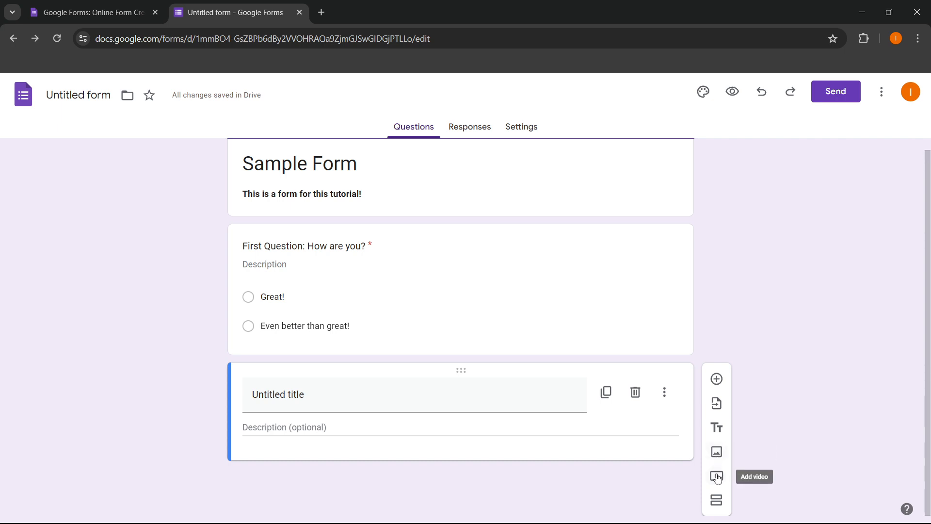
{"action": "left_click", "coordinate": [717, 501]}
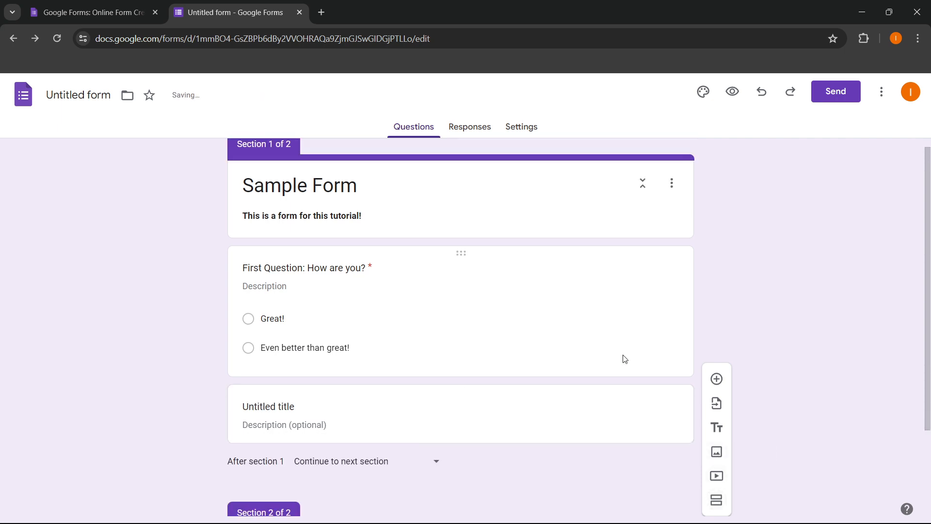
{"action": "scroll", "coordinate": [519, 315], "scroll_direction": "up", "scroll_amount": 3}
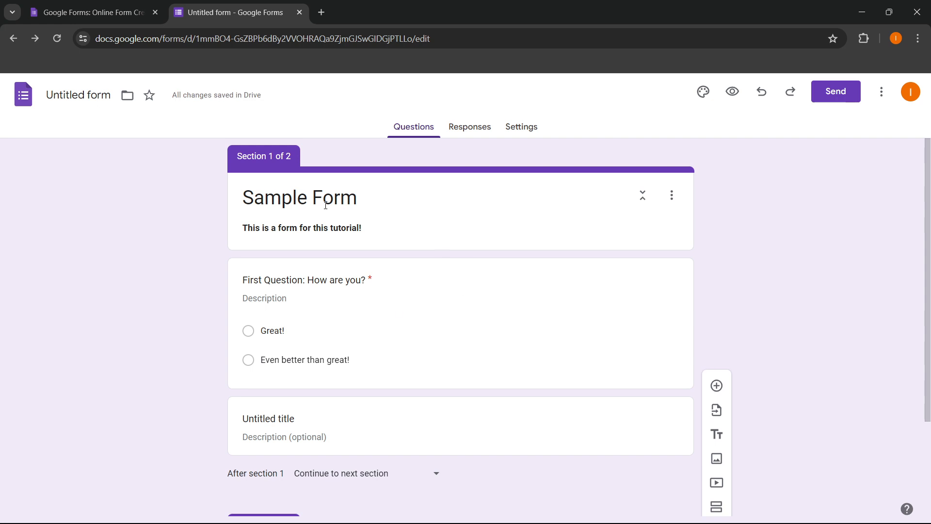
{"action": "scroll", "coordinate": [381, 394], "scroll_direction": "down", "scroll_amount": 3}
{"action": "scroll", "coordinate": [586, 402], "scroll_direction": "up", "scroll_amount": 3}
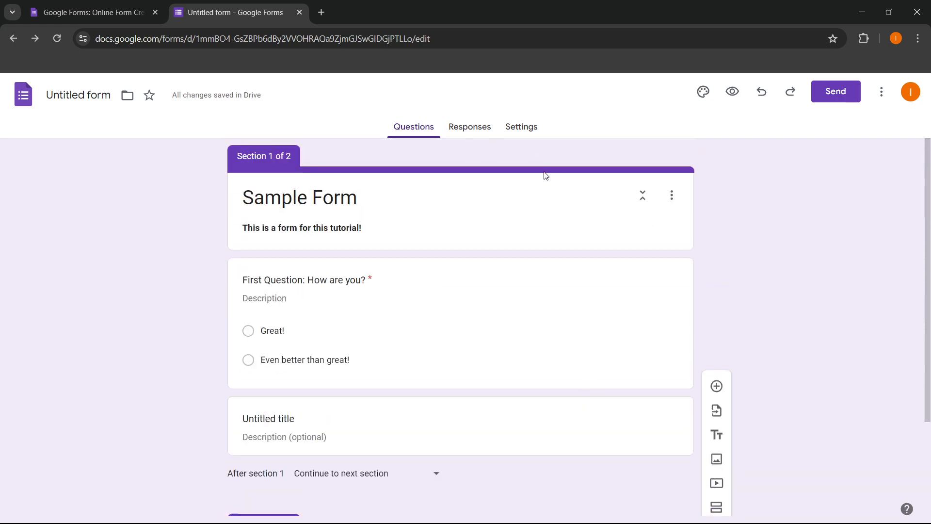
Open the theme settings, try the available theme colours and set the form's colour to Green #4caf50
{"action": "left_click", "coordinate": [703, 90]}
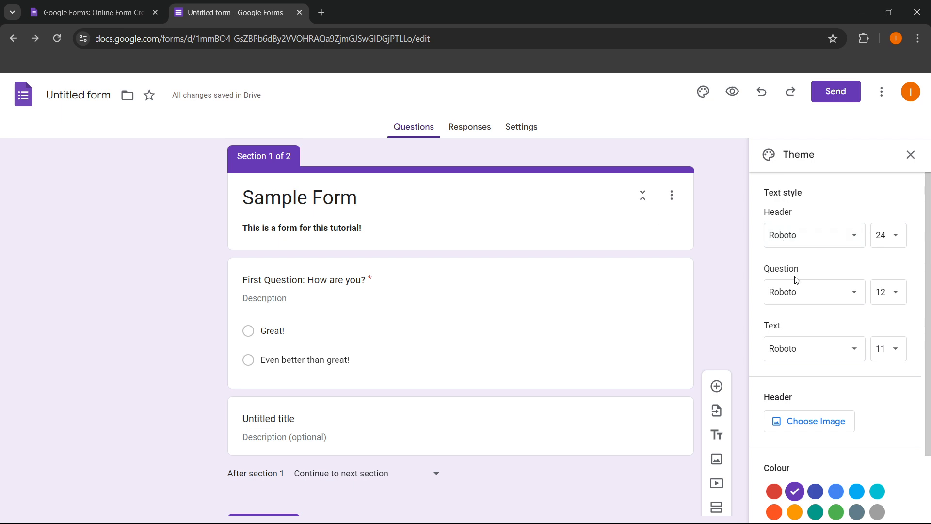
{"action": "scroll", "coordinate": [796, 280], "scroll_direction": "down", "scroll_amount": 2}
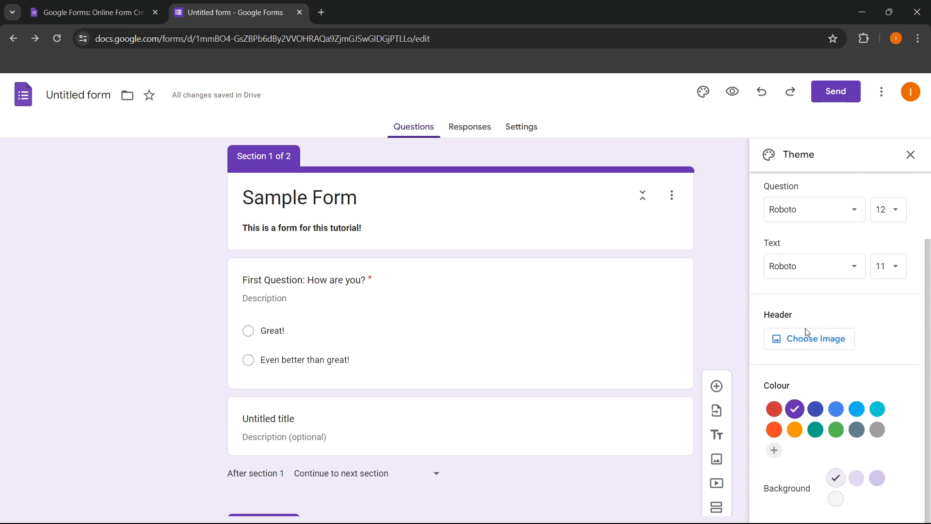
{"action": "left_click", "coordinate": [837, 431]}
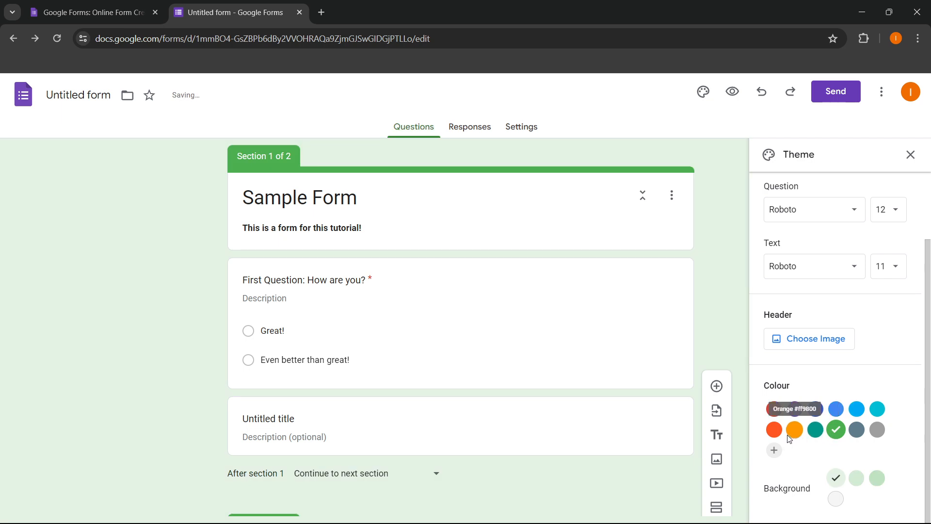
{"action": "left_click", "coordinate": [776, 431]}
{"action": "left_click", "coordinate": [835, 432]}
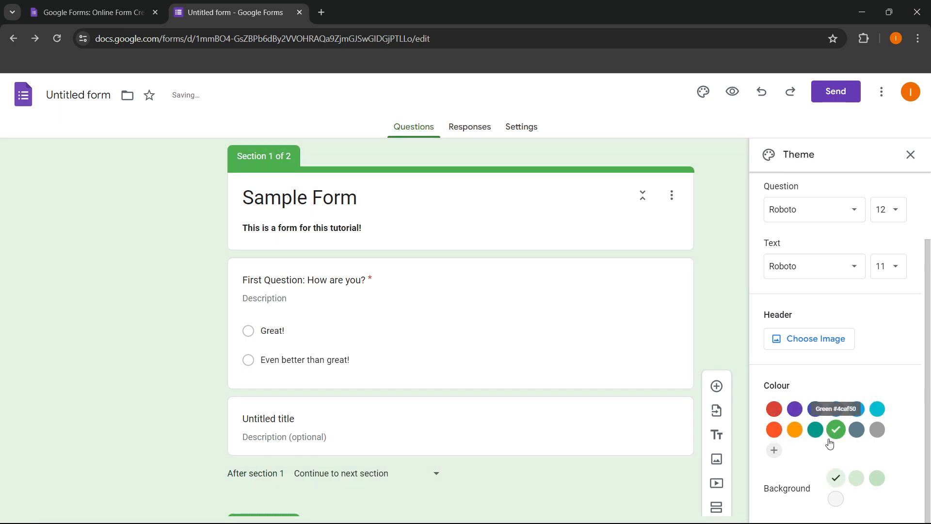
Compare the green background shades, apply the darkest one to the form and close the theme settings
{"action": "left_click", "coordinate": [856, 478]}
{"action": "left_click", "coordinate": [875, 478]}
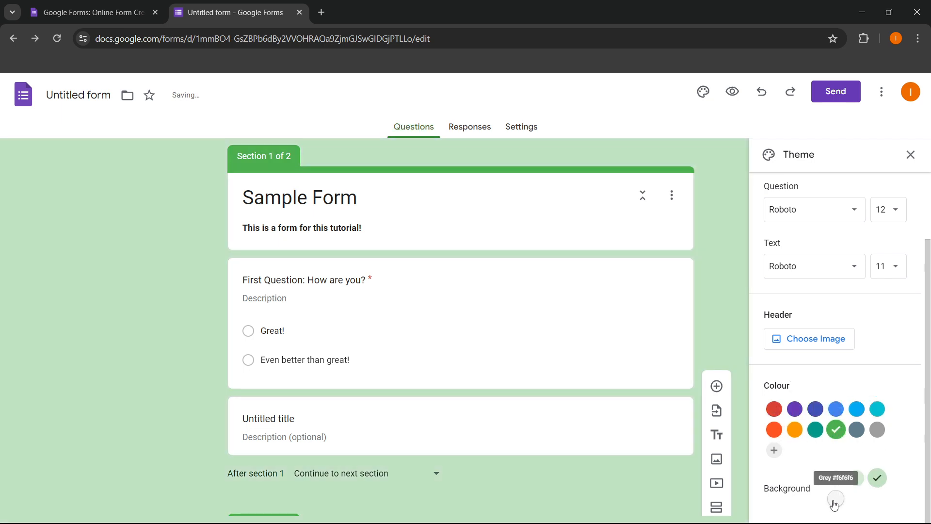
{"action": "left_click", "coordinate": [836, 479]}
{"action": "left_click", "coordinate": [857, 479]}
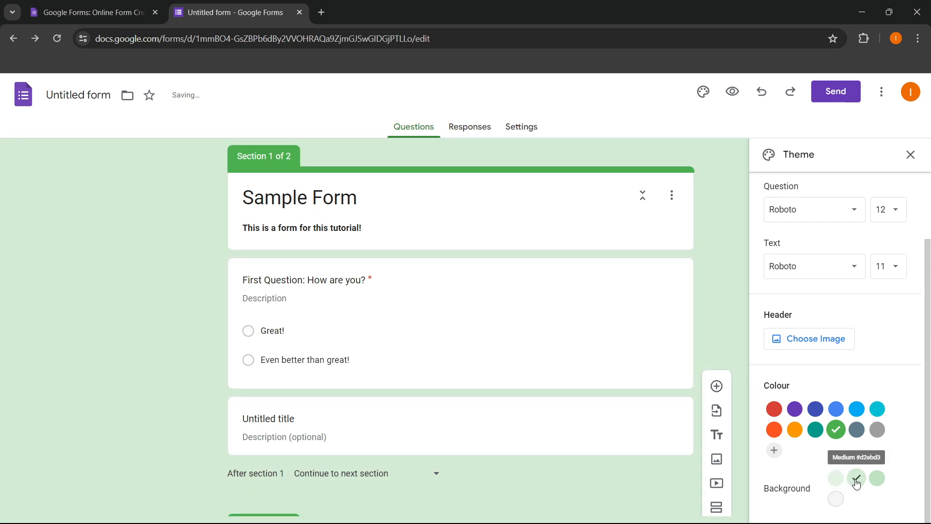
{"action": "left_click", "coordinate": [870, 482]}
{"action": "scroll", "coordinate": [868, 345], "scroll_direction": "up", "scroll_amount": 2}
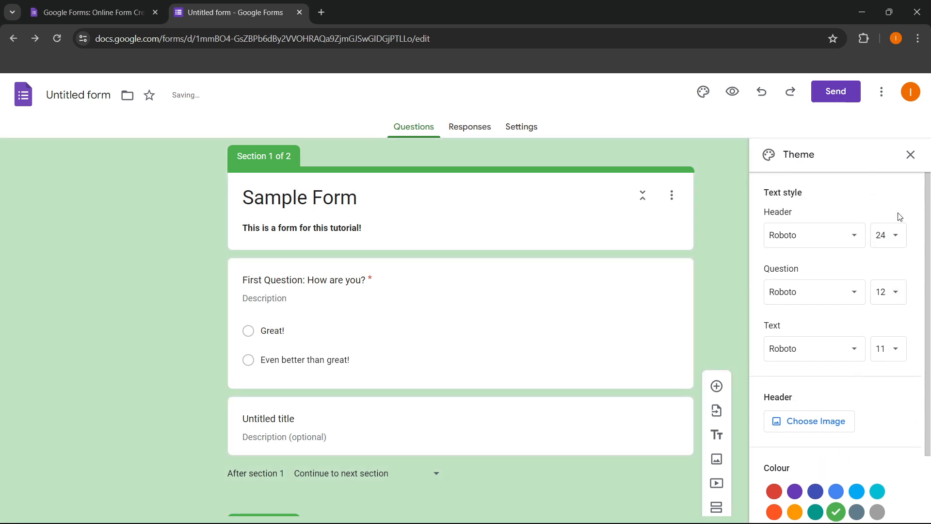
{"action": "left_click", "coordinate": [910, 156]}
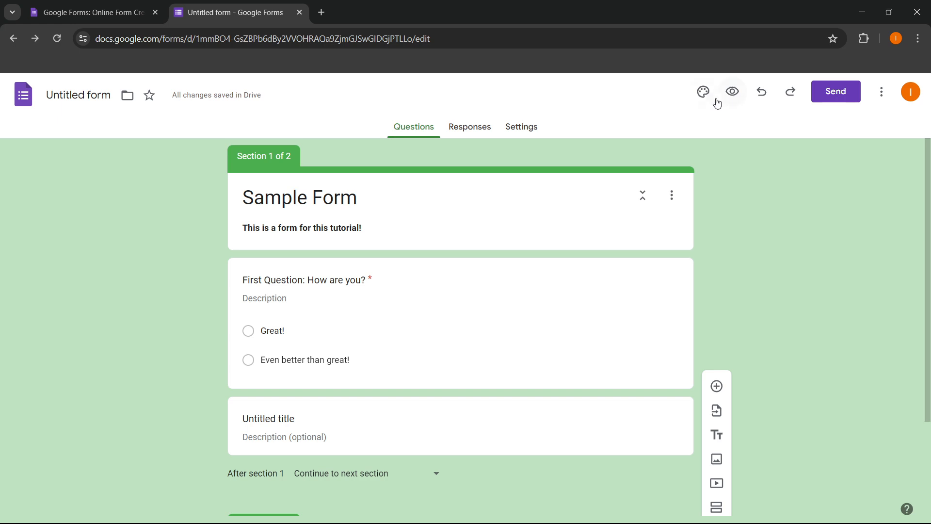
Preview the form as a respondent, dismiss the auto-save notice, and close the preview to return to the editor
{"action": "left_click", "coordinate": [735, 92]}
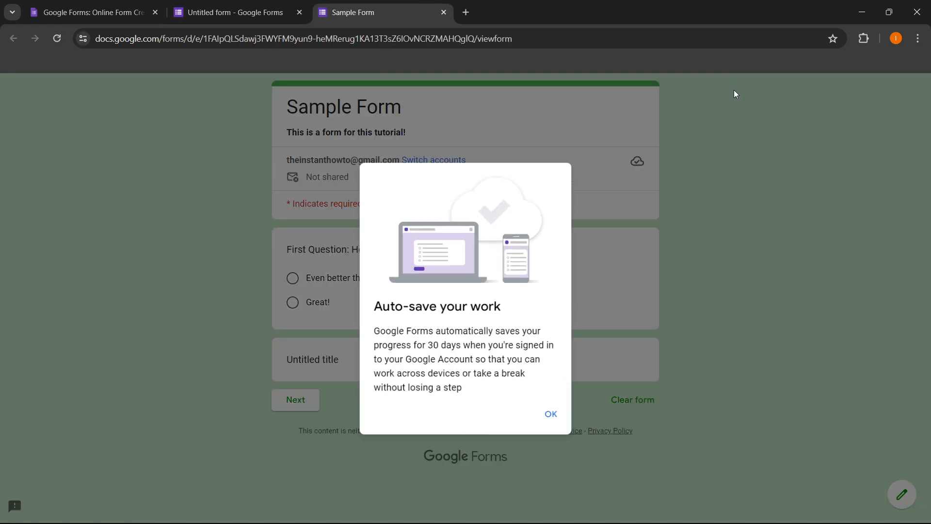
{"action": "left_click", "coordinate": [553, 418]}
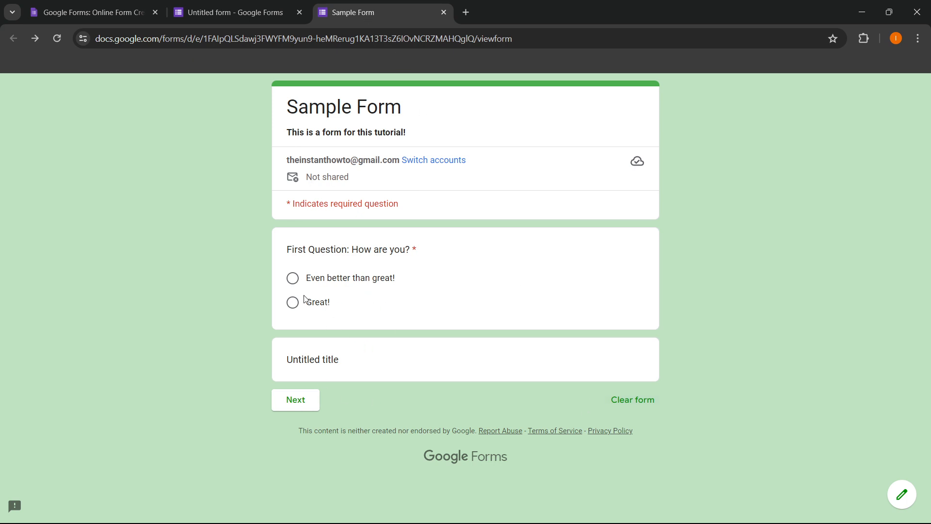
{"action": "left_click", "coordinate": [242, 12]}
{"action": "left_click", "coordinate": [443, 12]}
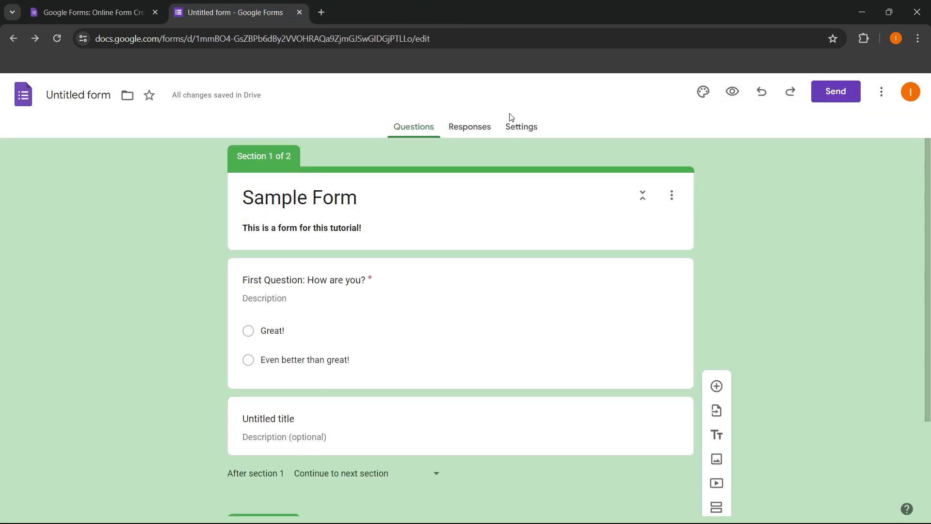
Check the form's responses page and review its settings, including the Presentation options and the defaults
{"action": "left_click", "coordinate": [453, 128]}
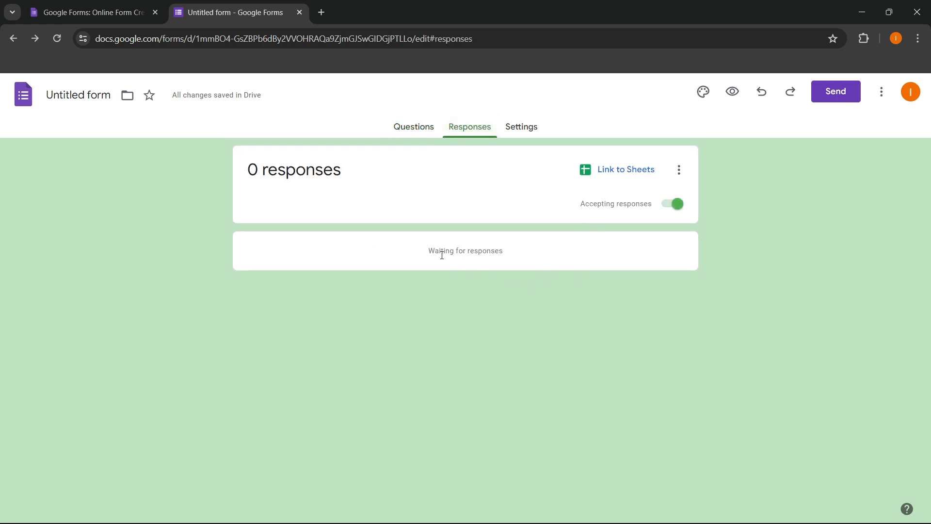
{"action": "left_click", "coordinate": [517, 130]}
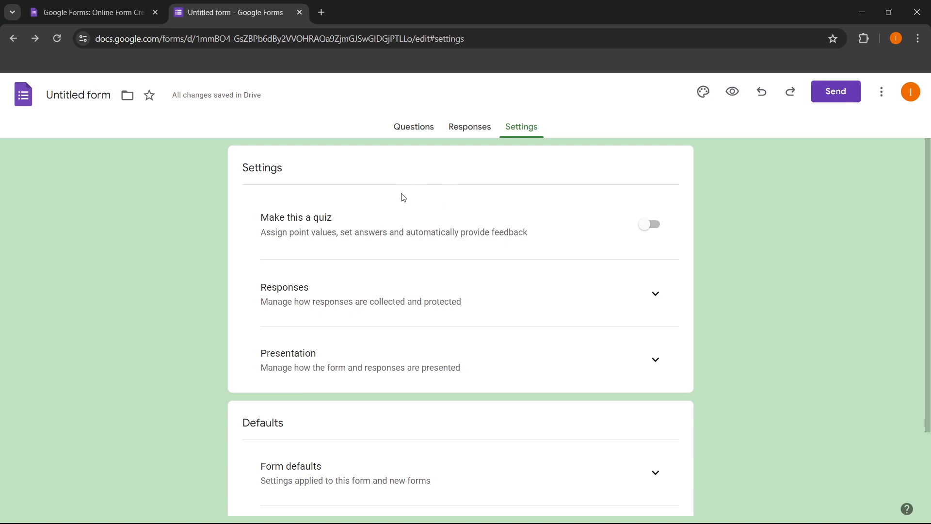
{"action": "scroll", "coordinate": [307, 202], "scroll_direction": "down", "scroll_amount": 1}
{"action": "scroll", "coordinate": [306, 216], "scroll_direction": "up", "scroll_amount": 1}
{"action": "scroll", "coordinate": [381, 298], "scroll_direction": "down", "scroll_amount": 2}
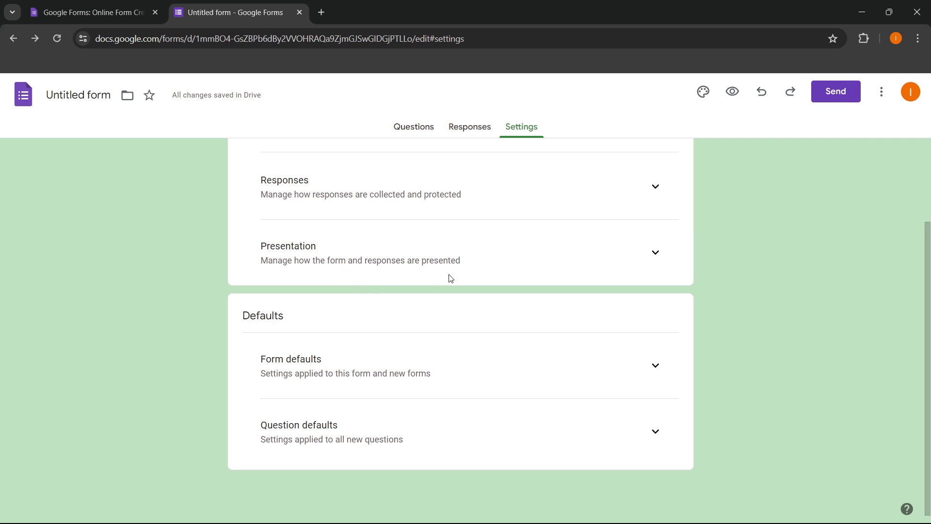
{"action": "left_click", "coordinate": [653, 257]}
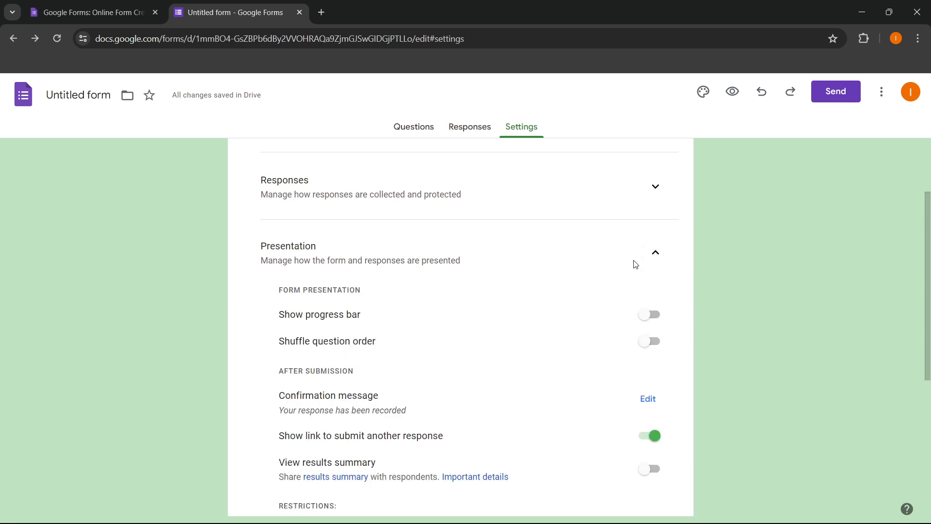
{"action": "scroll", "coordinate": [516, 258], "scroll_direction": "down", "scroll_amount": 2}
{"action": "scroll", "coordinate": [516, 258], "scroll_direction": "up", "scroll_amount": 2}
{"action": "left_click", "coordinate": [651, 251]}
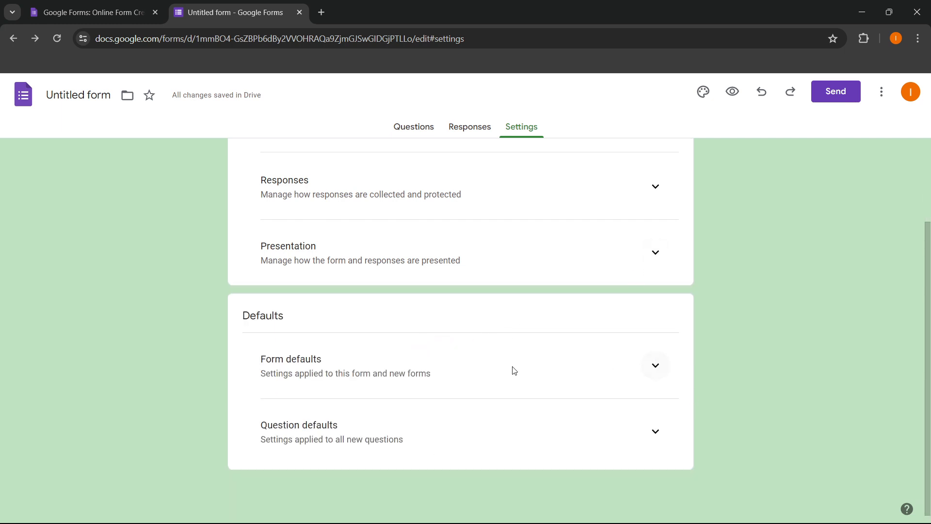
{"action": "scroll", "coordinate": [319, 405], "scroll_direction": "up", "scroll_amount": 3}
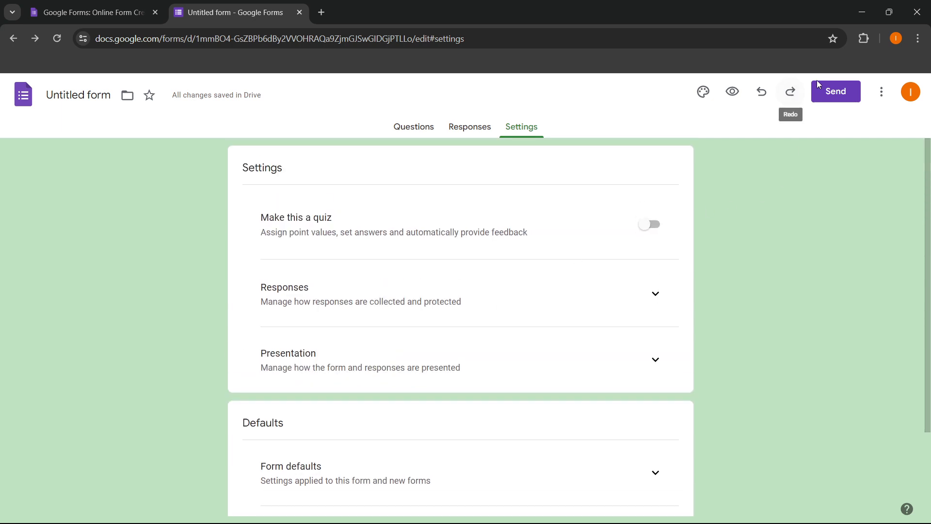
Review the email, link and embed sending methods and the email collection choices, and close the Send form dialog without sending
{"action": "left_click", "coordinate": [845, 98]}
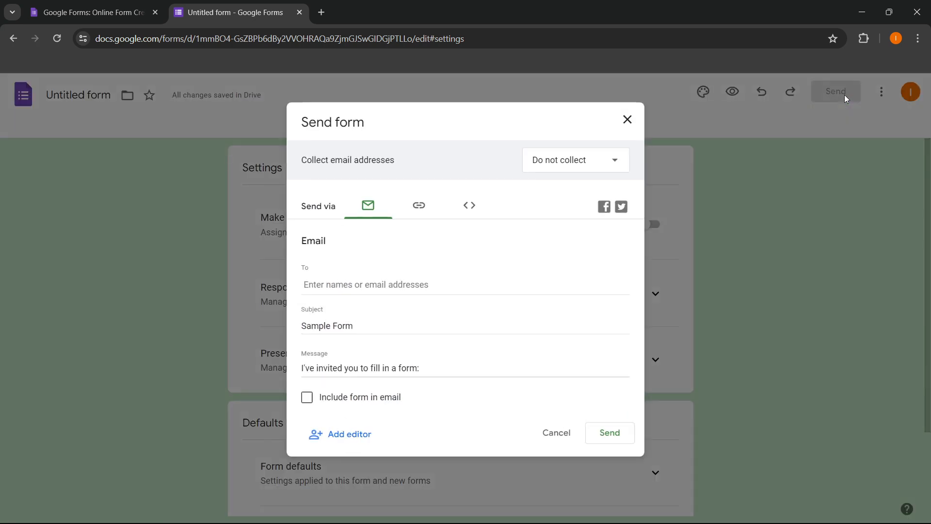
{"action": "left_click", "coordinate": [425, 211]}
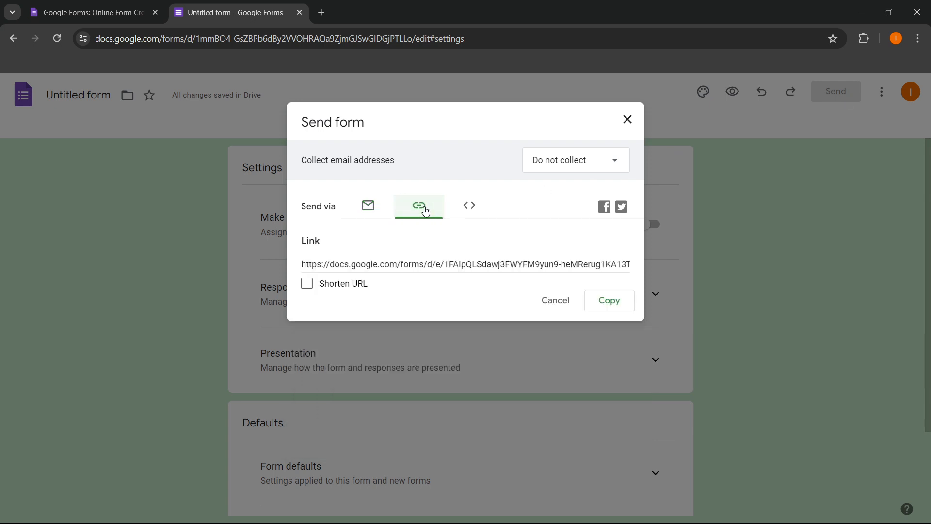
{"action": "left_click", "coordinate": [469, 207]}
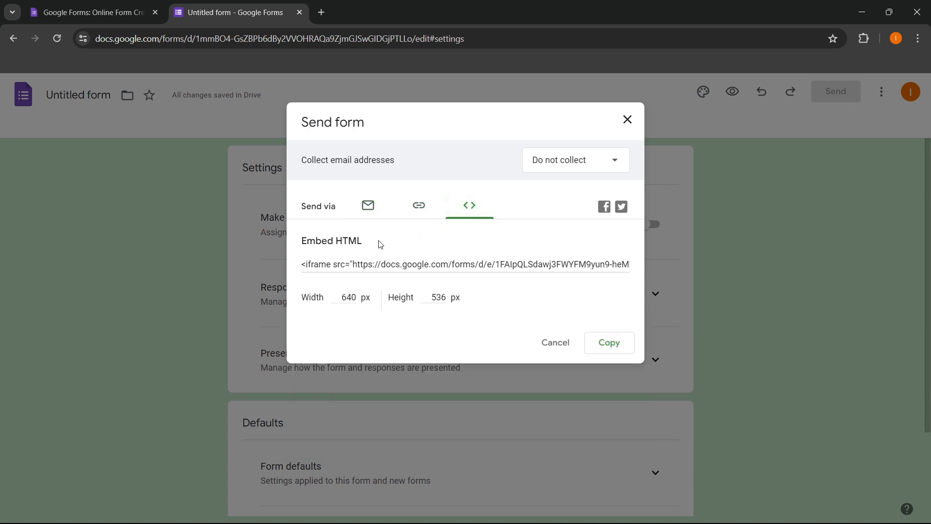
{"action": "left_click", "coordinate": [372, 207]}
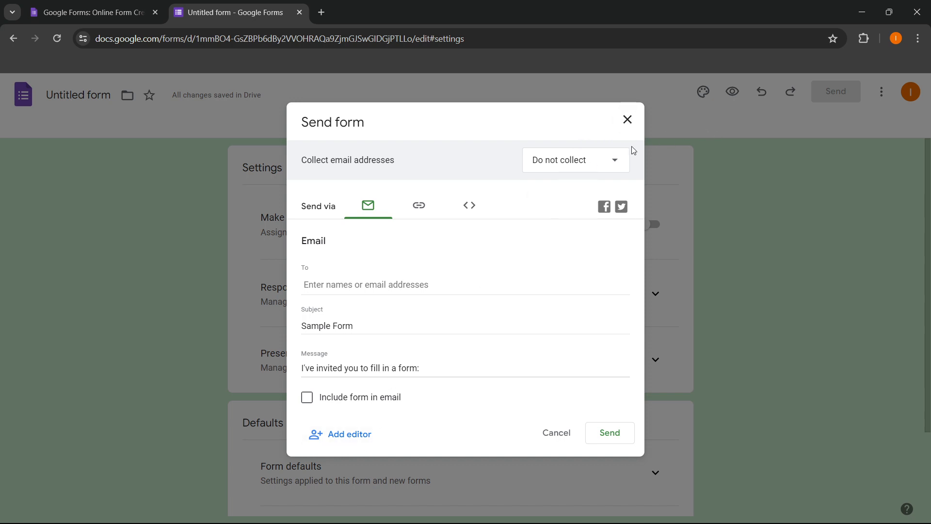
{"action": "left_click", "coordinate": [591, 164]}
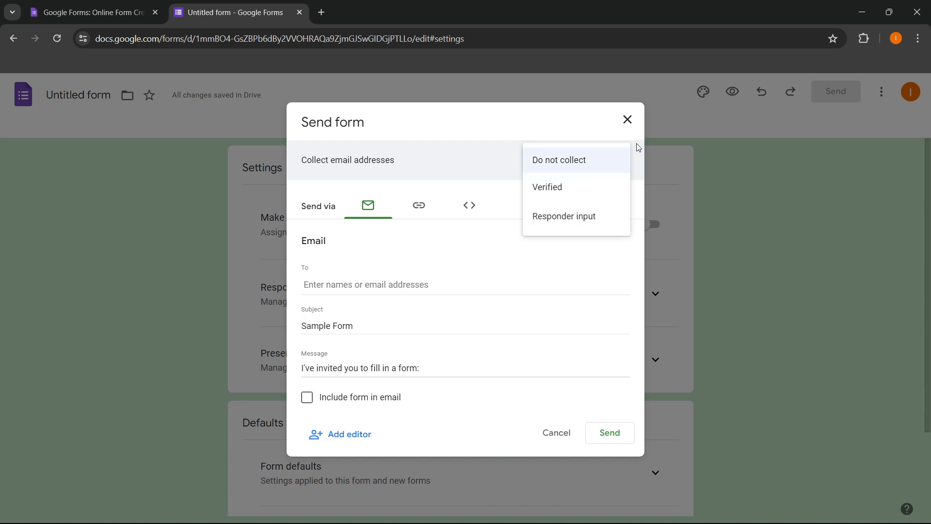
{"action": "left_click", "coordinate": [628, 120]}
{"action": "left_click", "coordinate": [628, 120]}
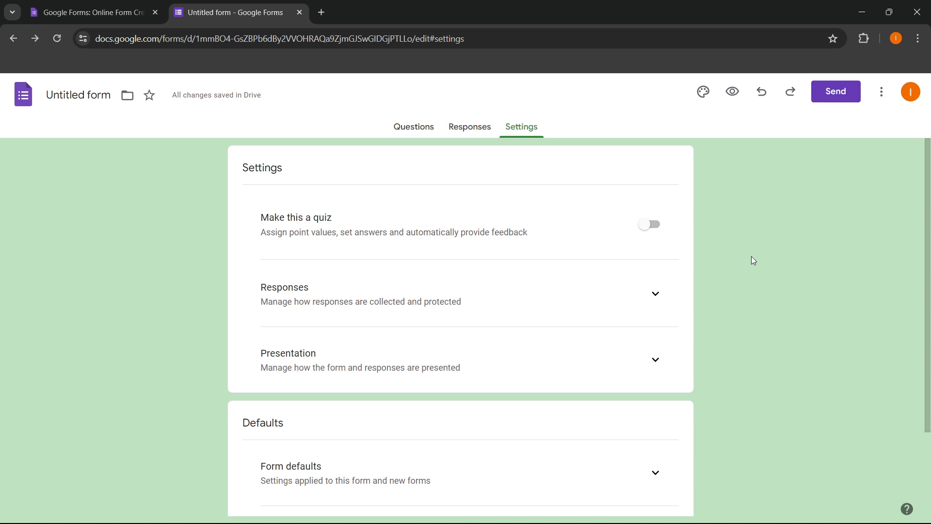